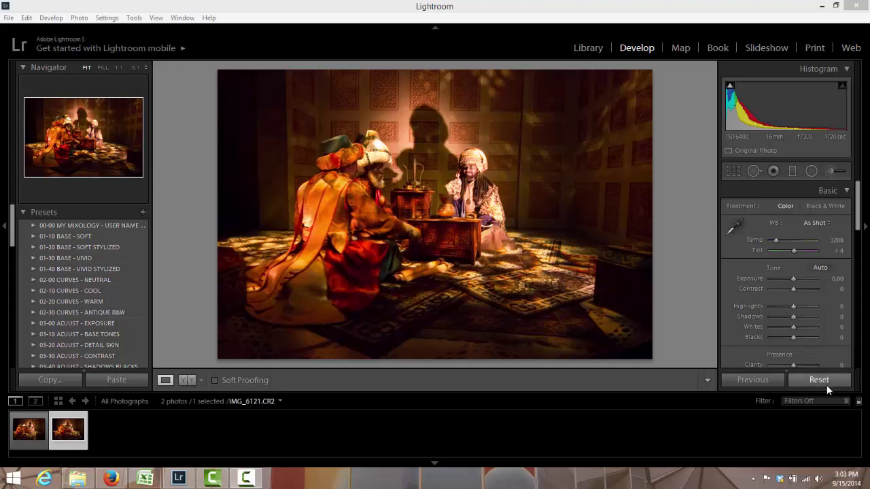
- Load IMG_6120 from the filmstrip into the Develop module
left_click(30, 445)
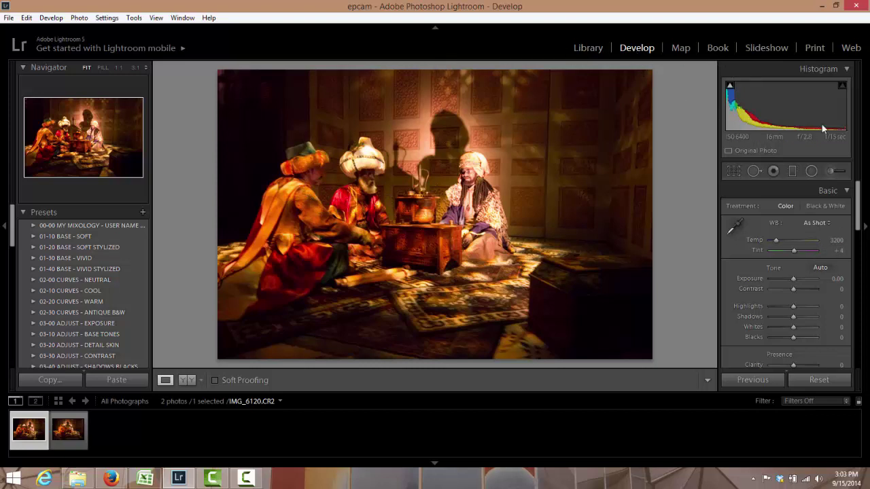
- Set IMG_6120's Highlights to -100, Shadows to +100 and Clarity to +100
left_click_drag(859, 219, 860, 228)
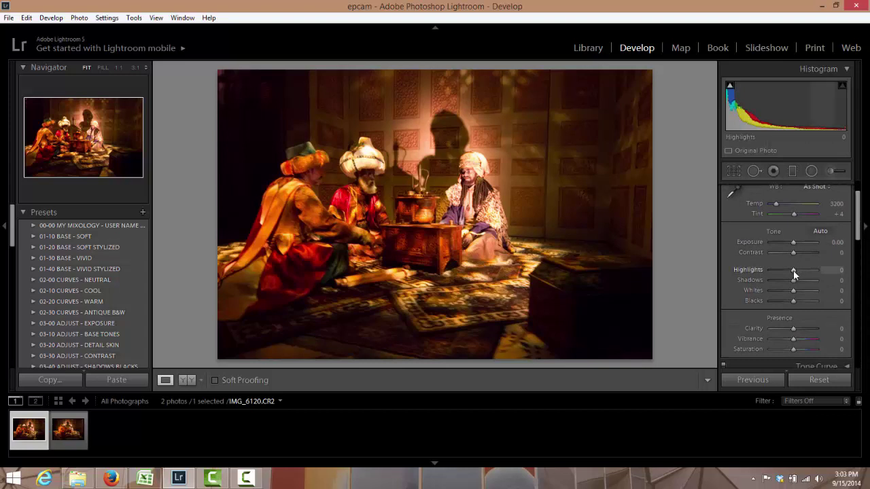
left_click_drag(791, 270, 820, 280)
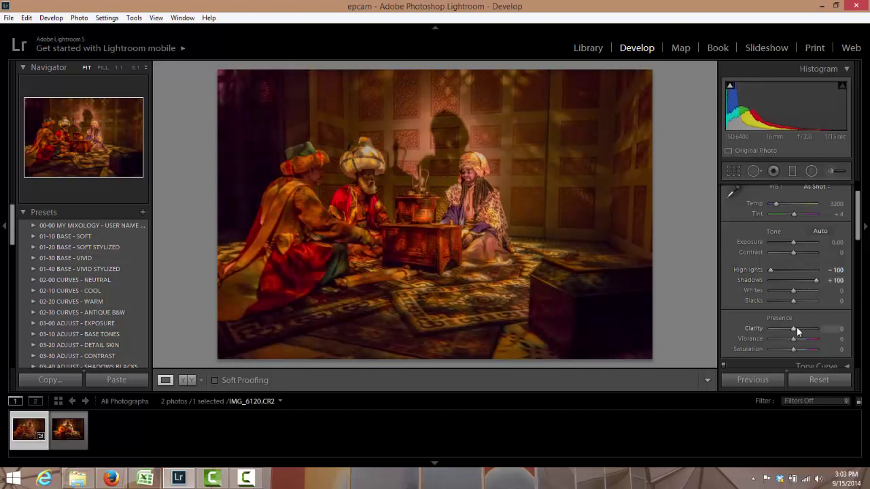
left_click_drag(794, 329, 816, 336)
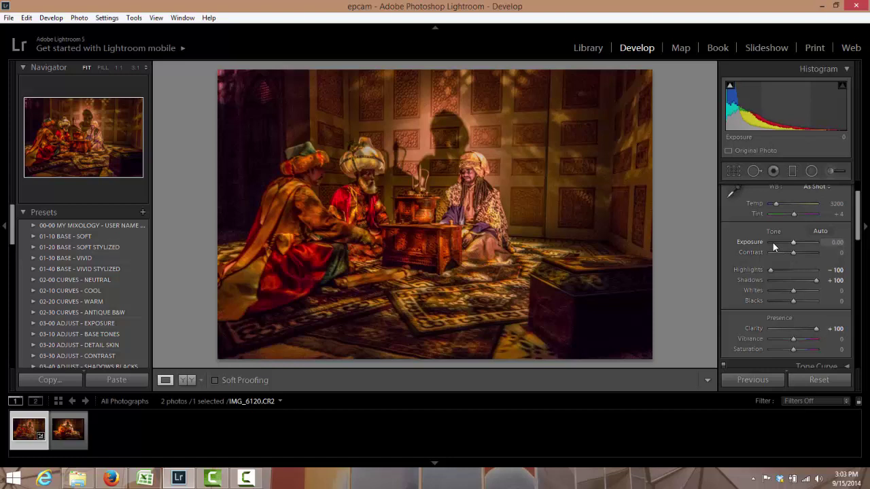
- Cool the white balance to Temp 2595 and shift Tint to +14
scroll(775, 245, "up", 2)
left_click_drag(777, 239, 774, 244)
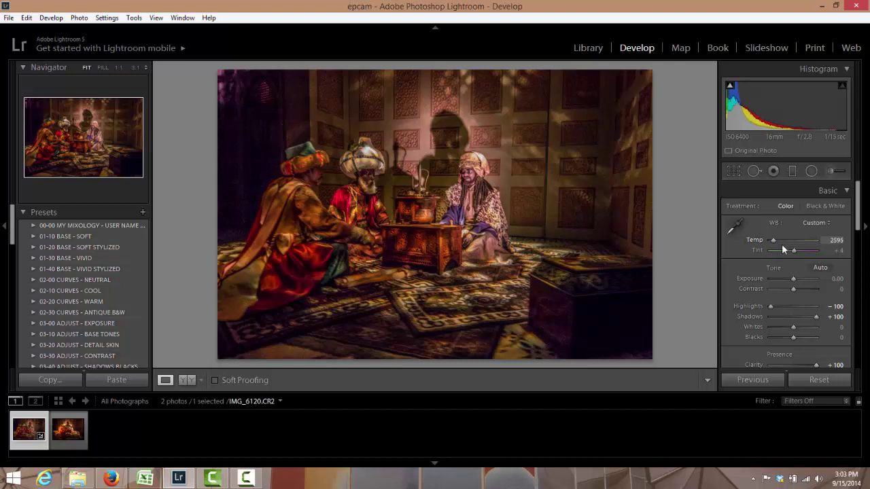
left_click_drag(795, 252, 796, 251)
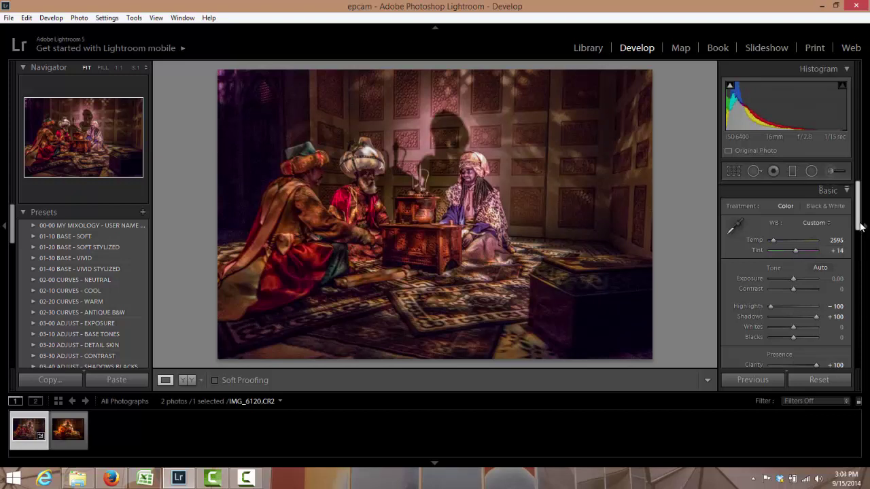
- Set Vibrance to +14 and Saturation to +7
left_click_drag(860, 228, 860, 256)
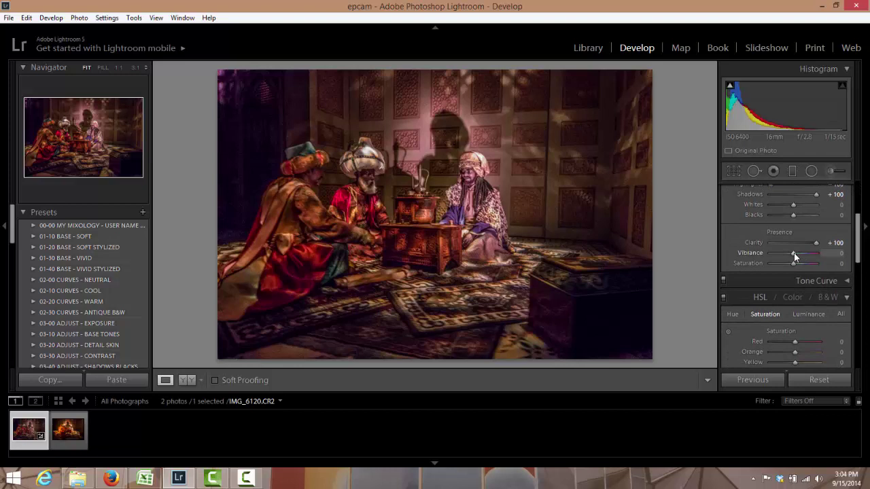
mouse_move(796, 253)
left_mouse_down()
mouse_move(842, 257)
mouse_move(799, 260)
left_mouse_up()
left_click_drag(798, 257, 796, 259)
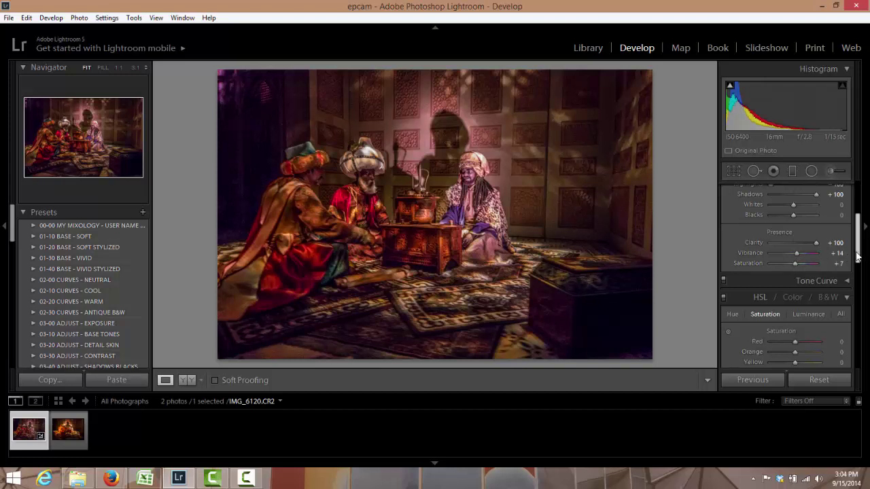
- Set IMG_6120's Sharpening Amount to 62 and Luminance noise reduction to 43
left_click_drag(859, 262, 861, 340)
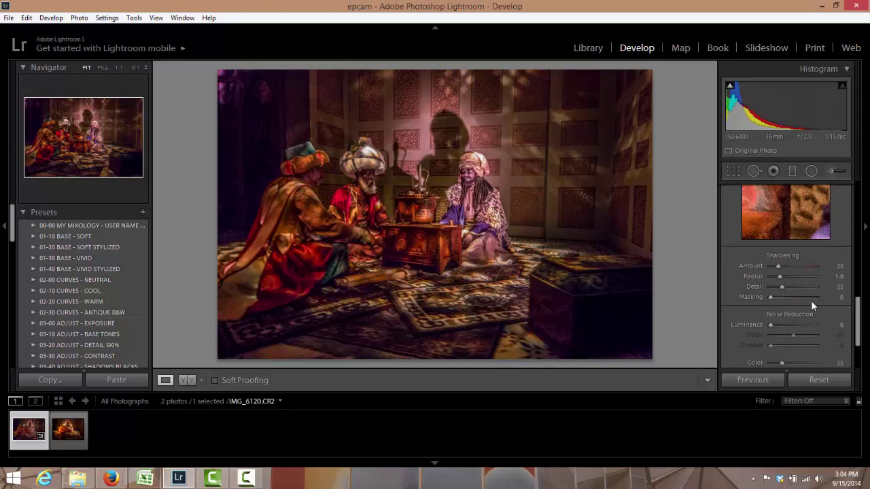
left_click_drag(779, 266, 790, 267)
left_click_drag(774, 325, 791, 328)
mouse_move(858, 324)
left_mouse_down()
mouse_move(859, 339)
mouse_move(858, 313)
left_mouse_up()
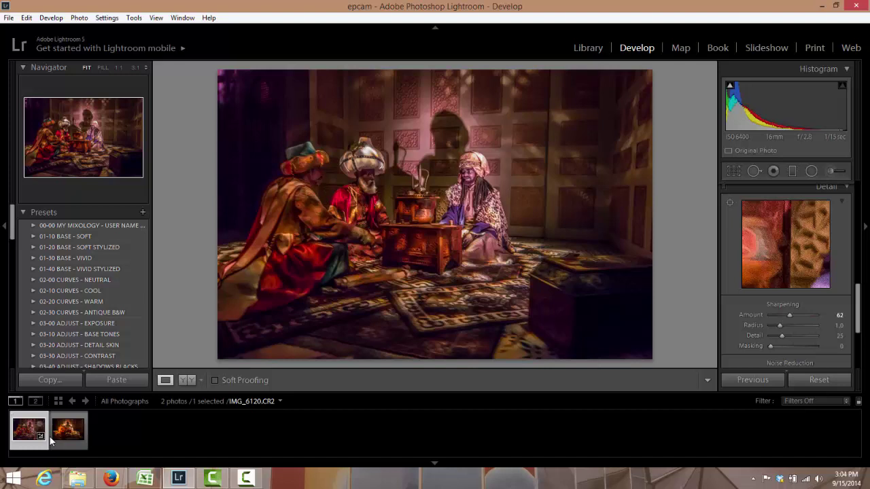
- Switch to IMG_6121 and set Highlights to -71 and Shadows to +100
left_click(75, 440)
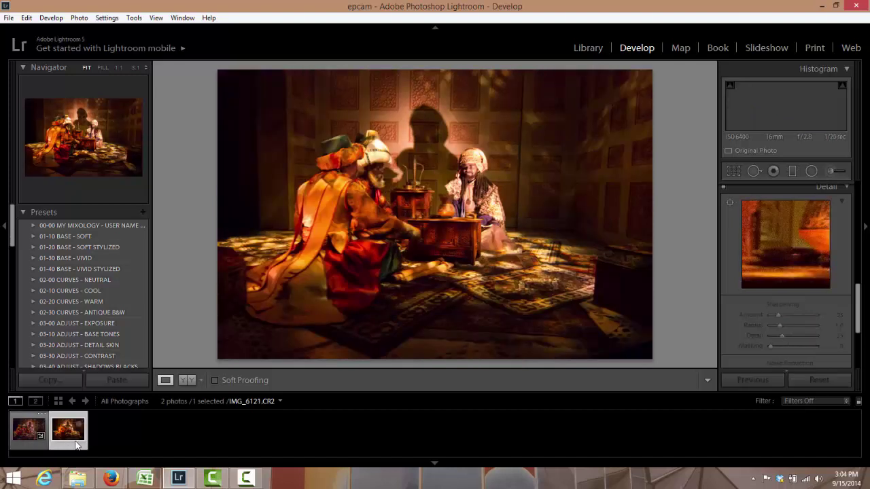
left_click_drag(862, 304, 860, 209)
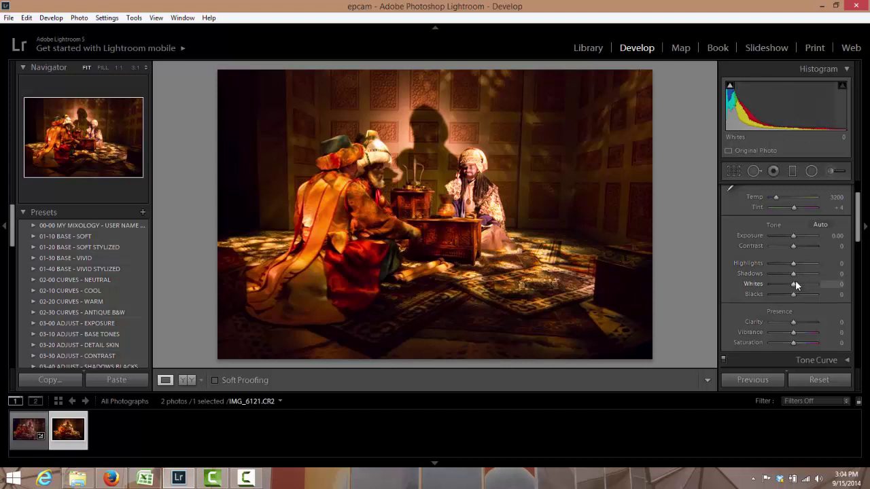
scroll(813, 263, "up", 1)
scroll(814, 264, "down", 1)
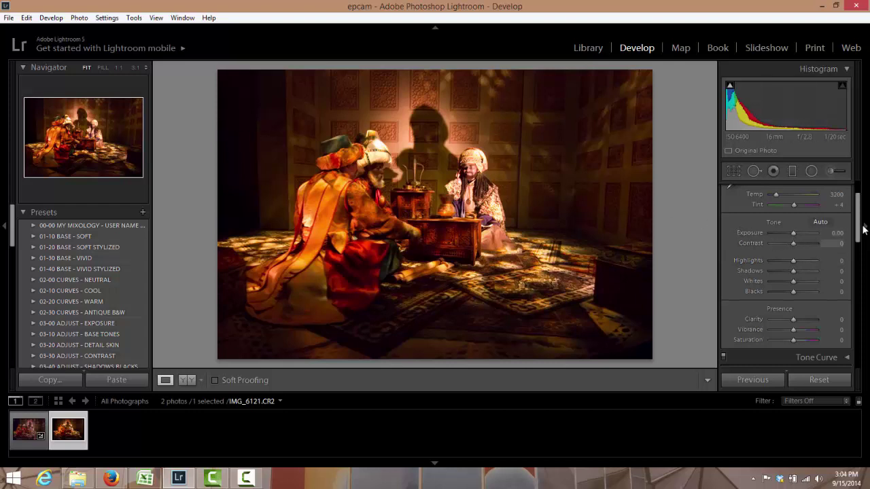
left_click_drag(793, 261, 822, 271)
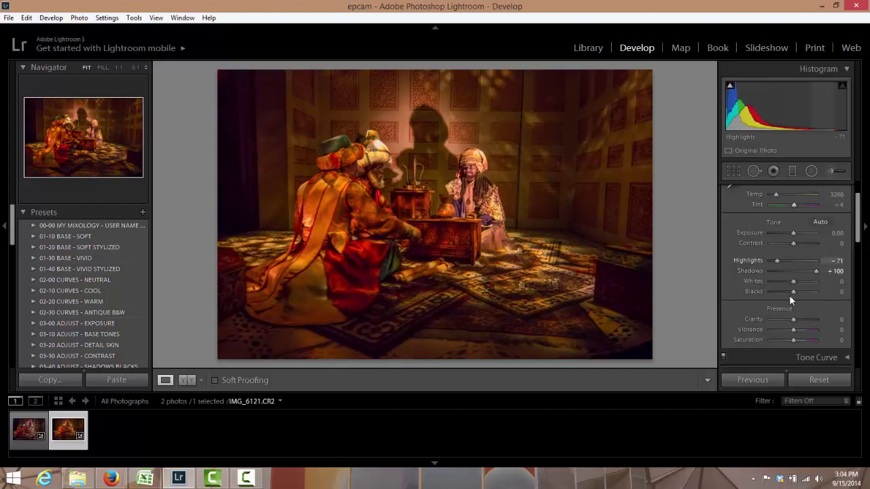
- Give IMG_6121 Clarity +67, Temp 2357, Tint +11, Vibrance +12 and Saturation +7
left_click_drag(793, 319, 808, 320)
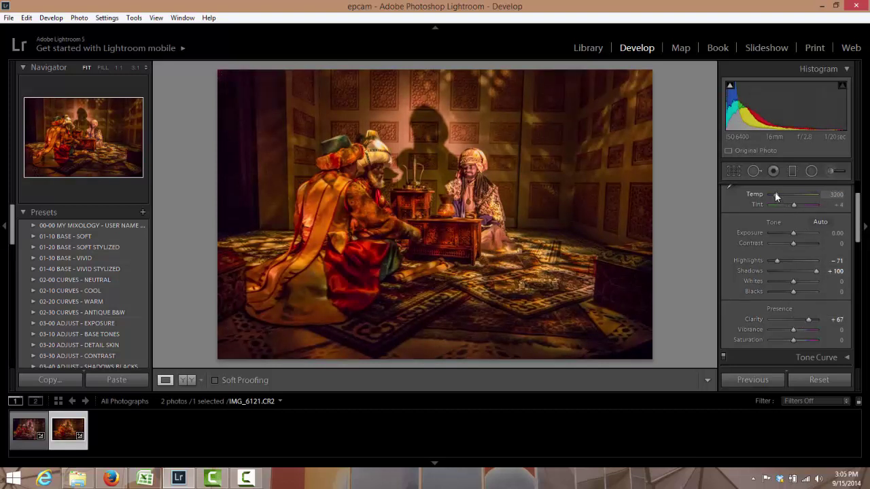
left_click_drag(774, 193, 772, 194)
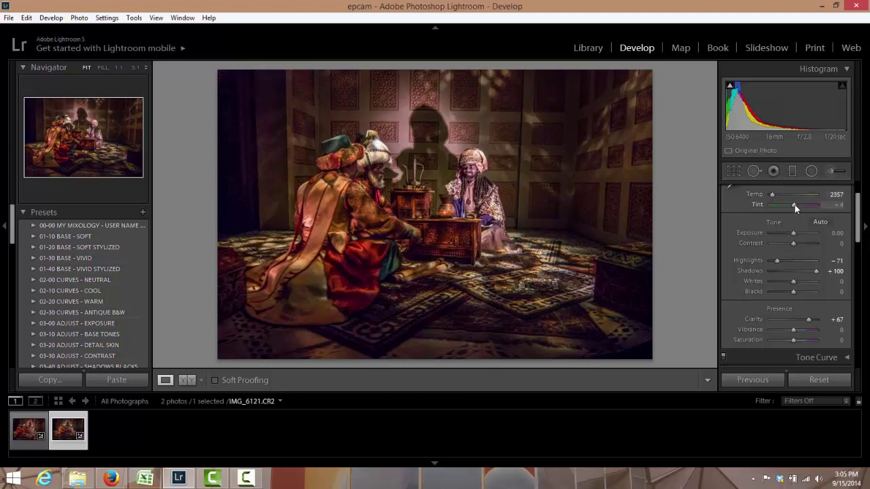
left_click_drag(795, 204, 797, 204)
scroll(861, 245, "down", 3)
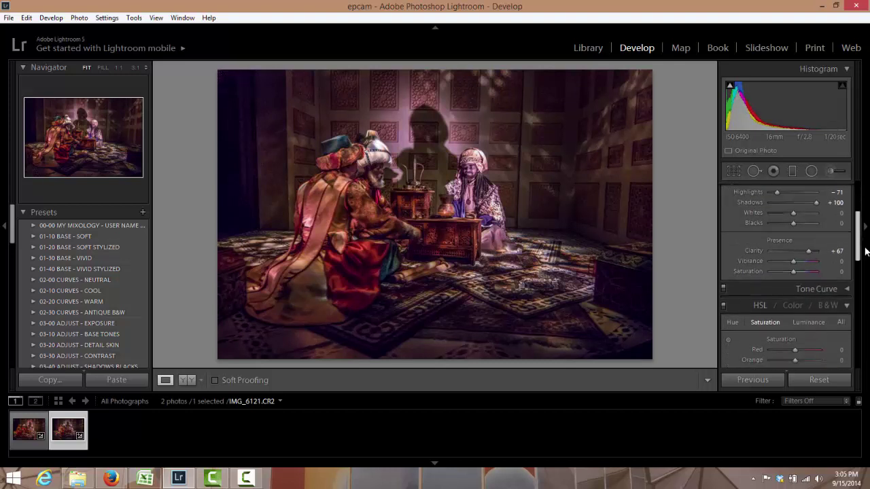
scroll(865, 251, "down", 2)
left_click_drag(793, 220, 797, 225)
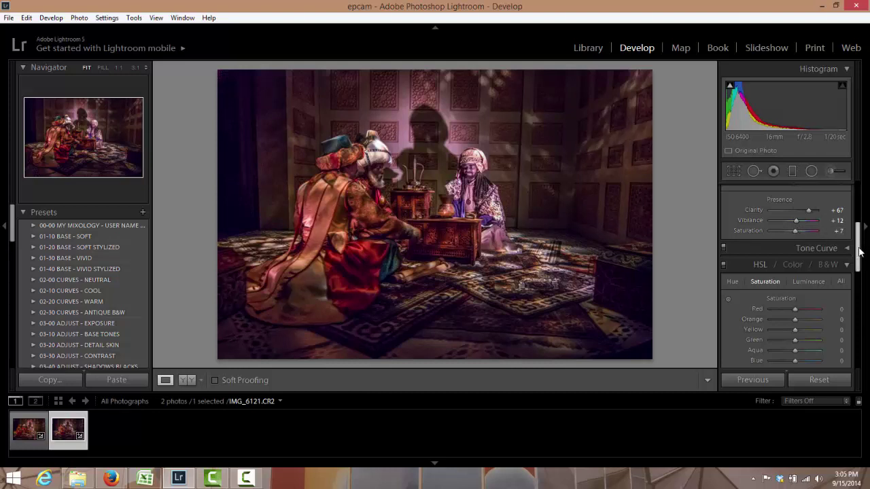
- Set IMG_6121's Sharpening Amount to 61 and Luminance noise reduction to 40
left_click_drag(859, 252, 859, 319)
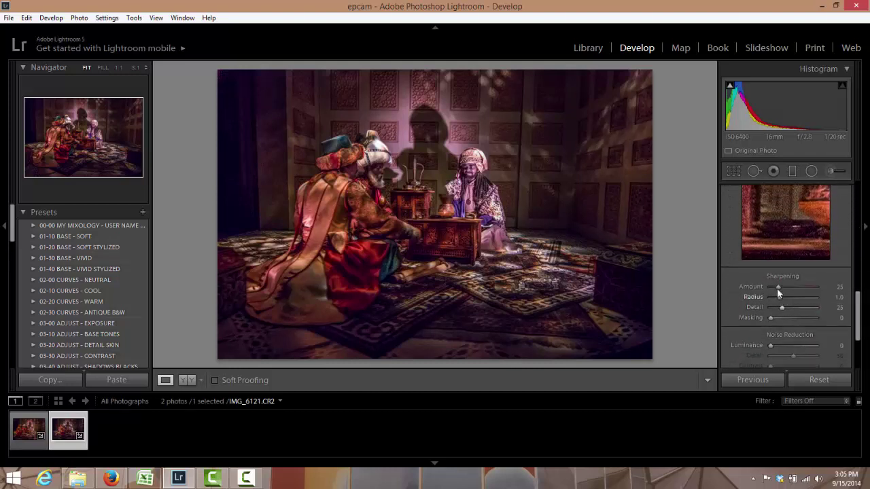
left_click_drag(778, 286, 790, 288)
left_click_drag(770, 346, 788, 347)
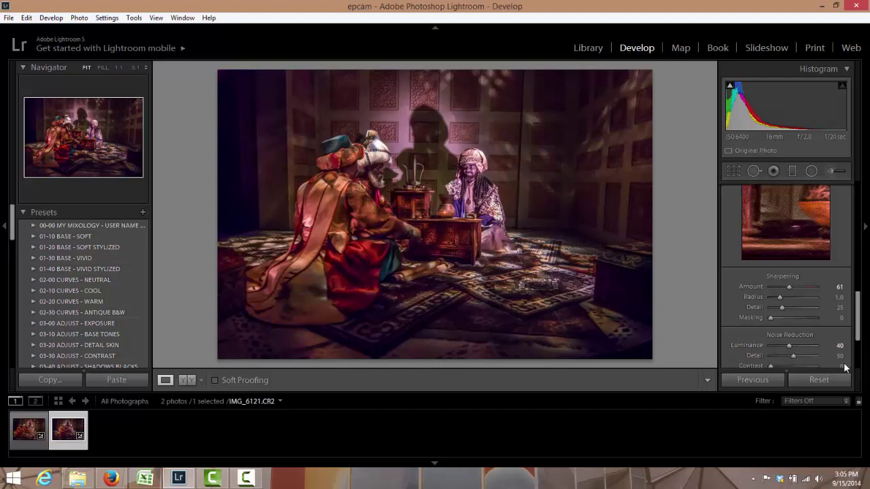
left_click(9, 18)
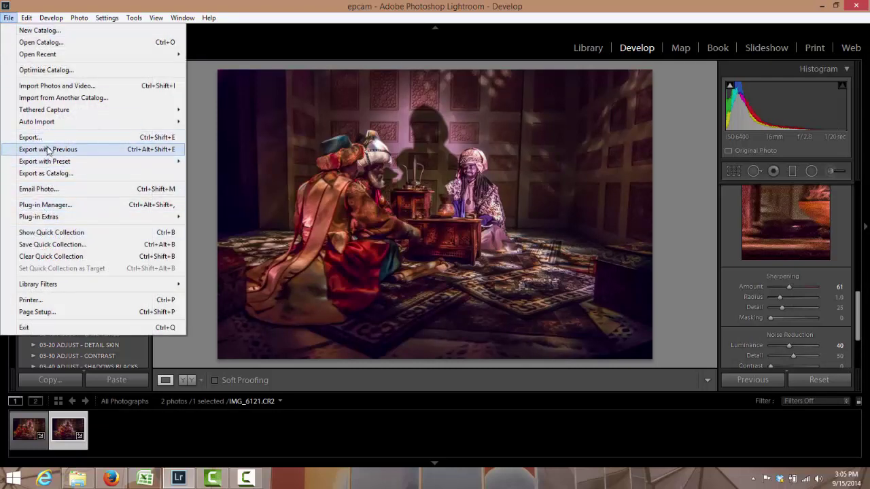
- Export the photo as 'epcam' into the EP subfolder and open it in Photoshop
left_click(42, 138)
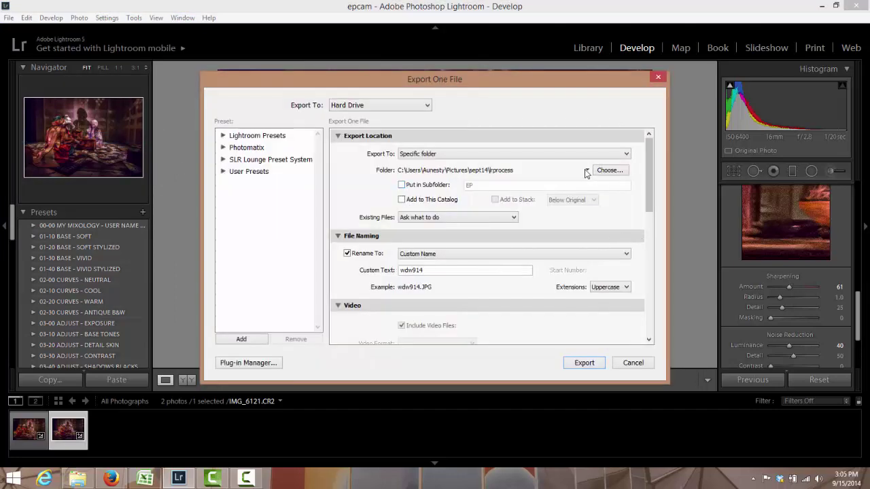
left_click(401, 185)
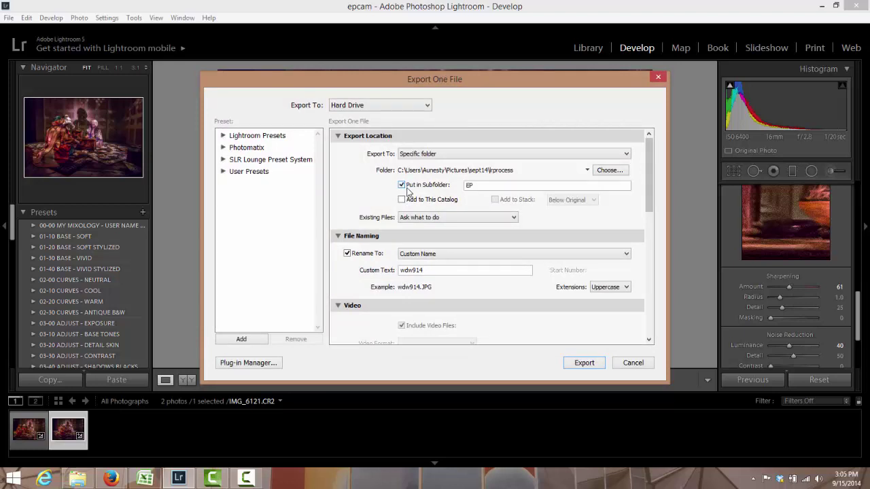
scroll(445, 260, "down", 10)
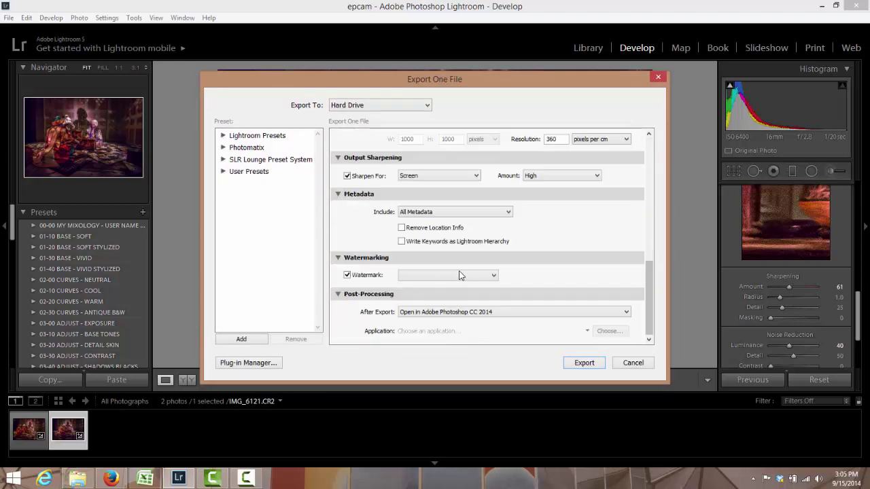
scroll(439, 268, "up", 10)
left_click_drag(439, 270, 380, 271)
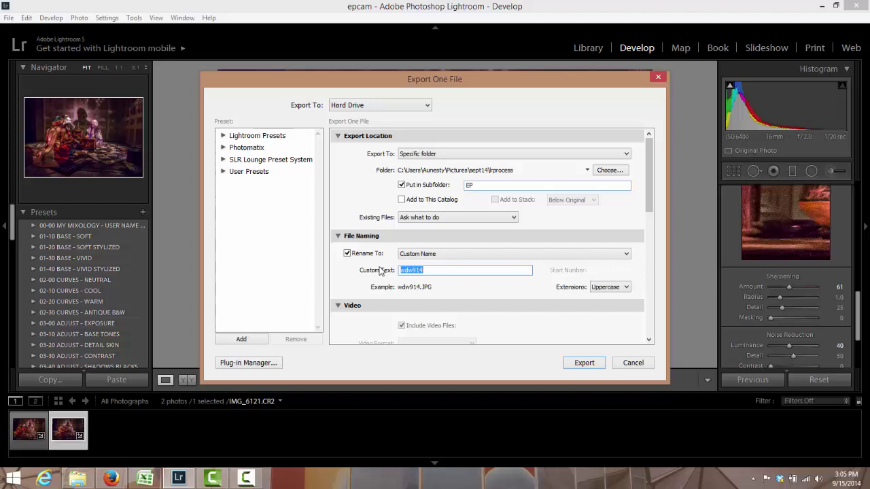
type("epcam")
scroll(468, 254, "down", 10)
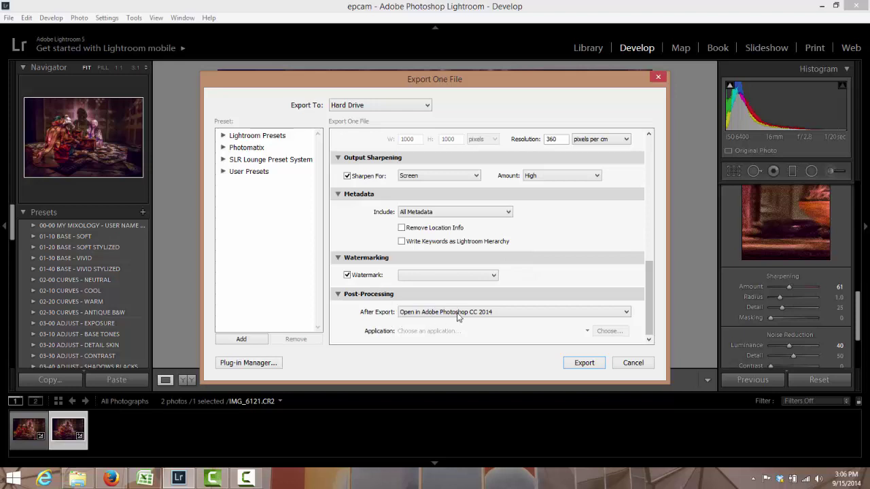
left_click(582, 365)
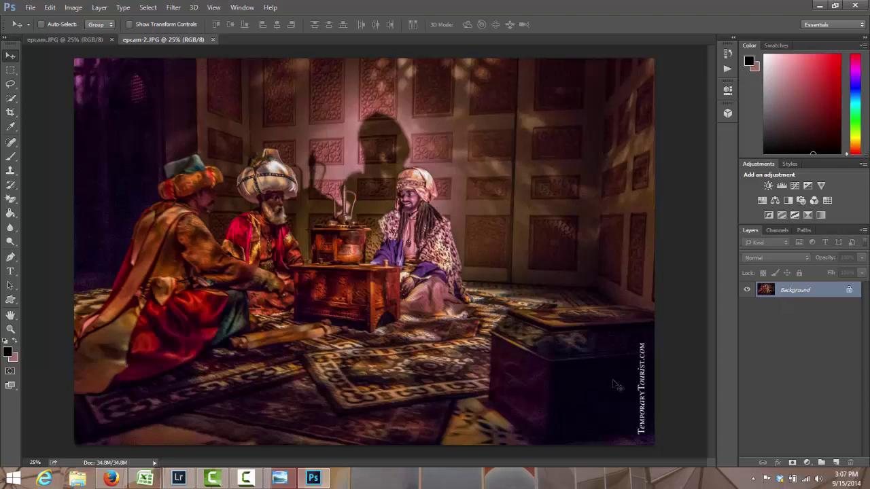
- Duplicate the Background layer and apply a High Pass filter of radius 30.5 to the copy
left_click_drag(796, 304, 835, 463)
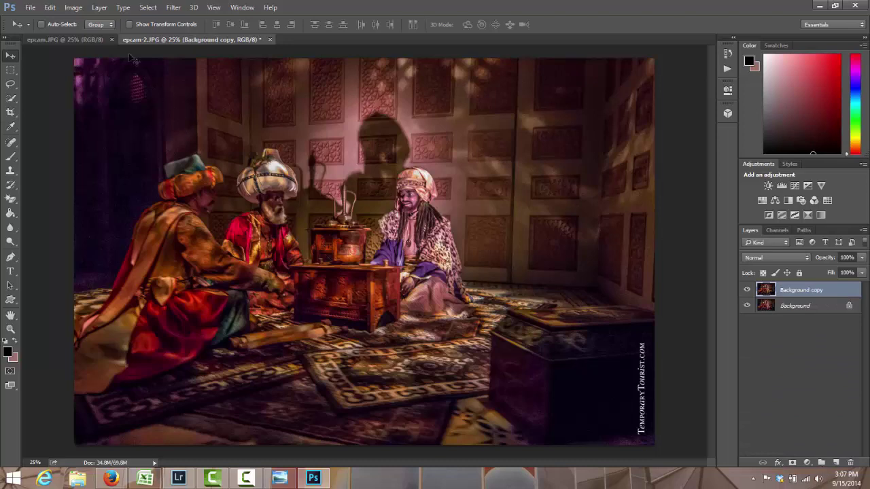
left_click(233, 9)
mouse_move(216, 8)
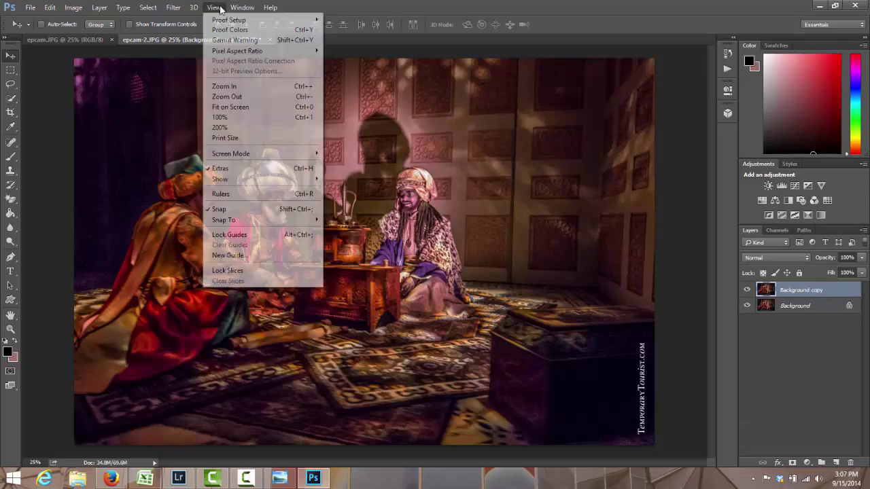
mouse_move(174, 8)
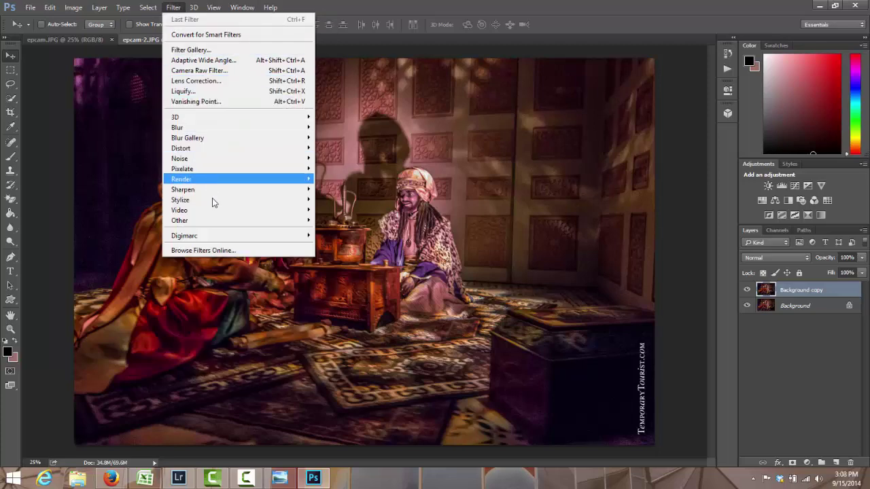
mouse_move(219, 221)
left_click(337, 230)
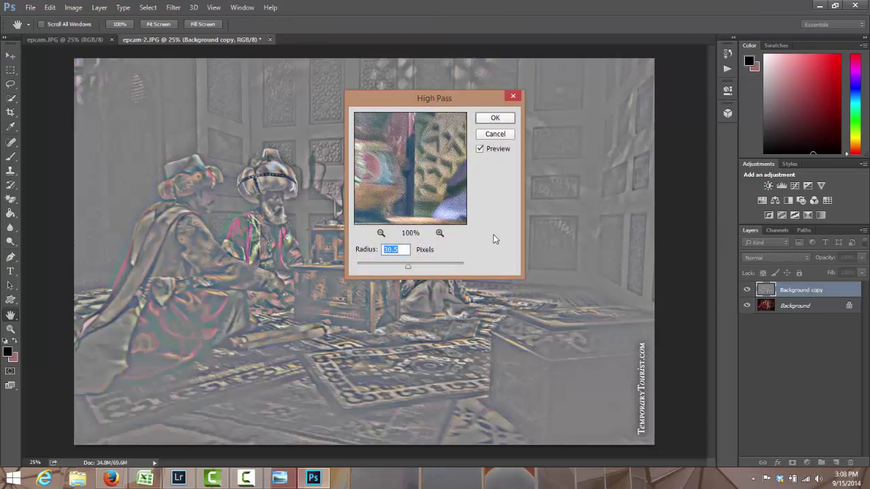
left_click_drag(432, 101, 585, 65)
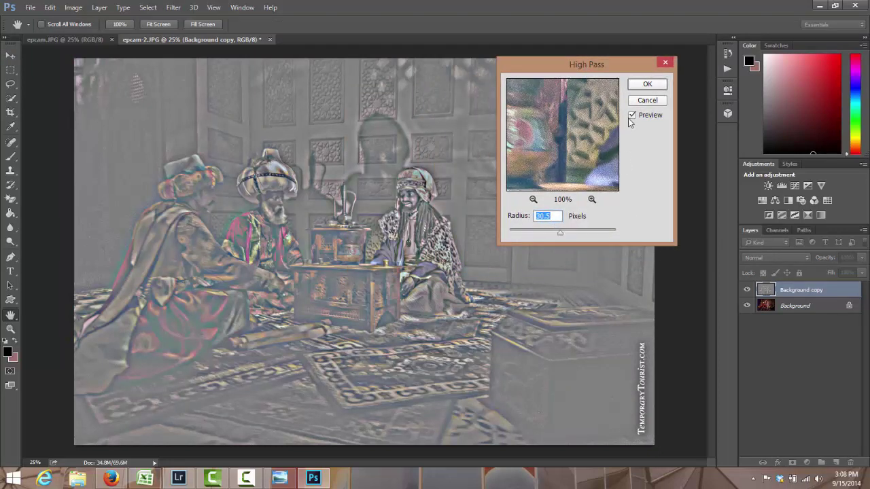
left_click(647, 85)
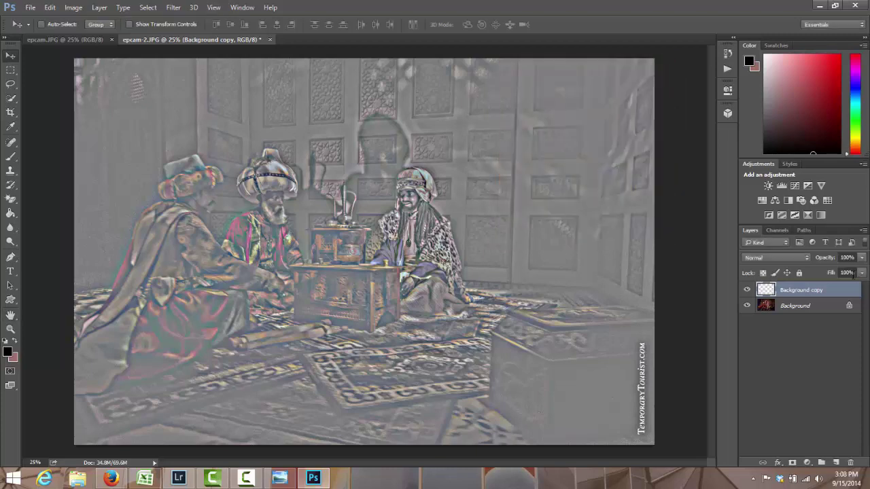
- Set the high-pass layer to Overlay blend mode at 35% opacity
left_click(806, 257)
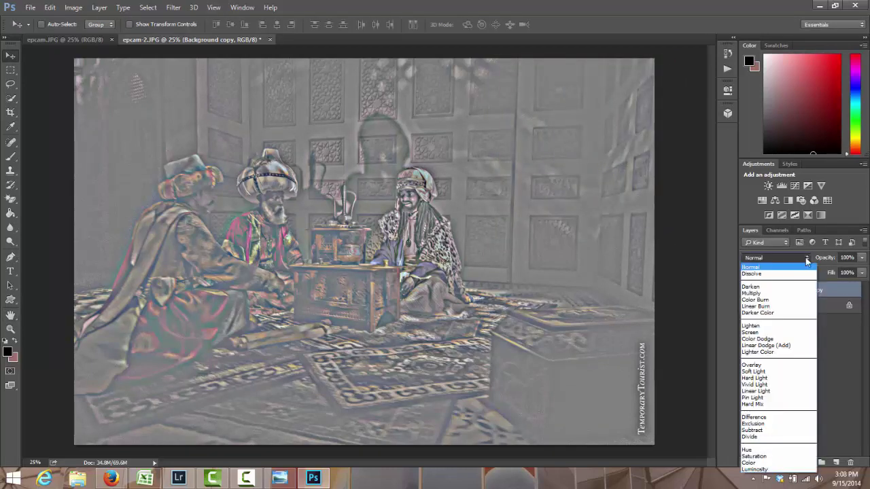
left_click(762, 358)
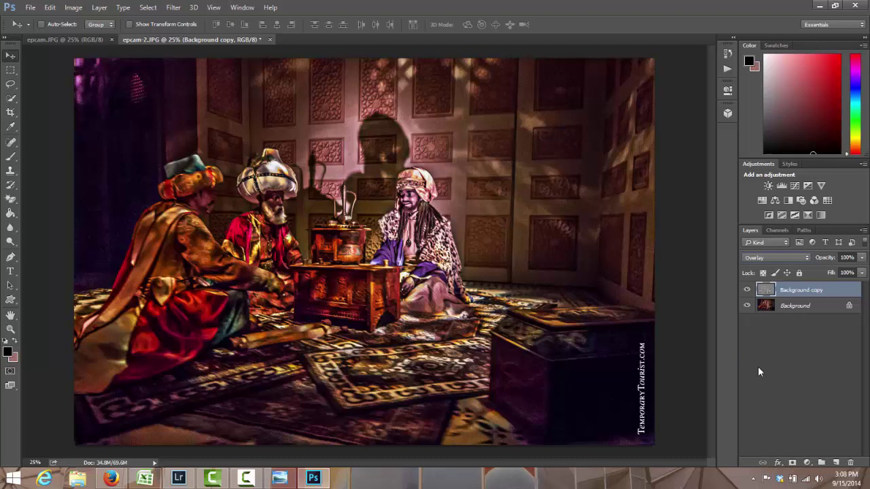
left_click(862, 258)
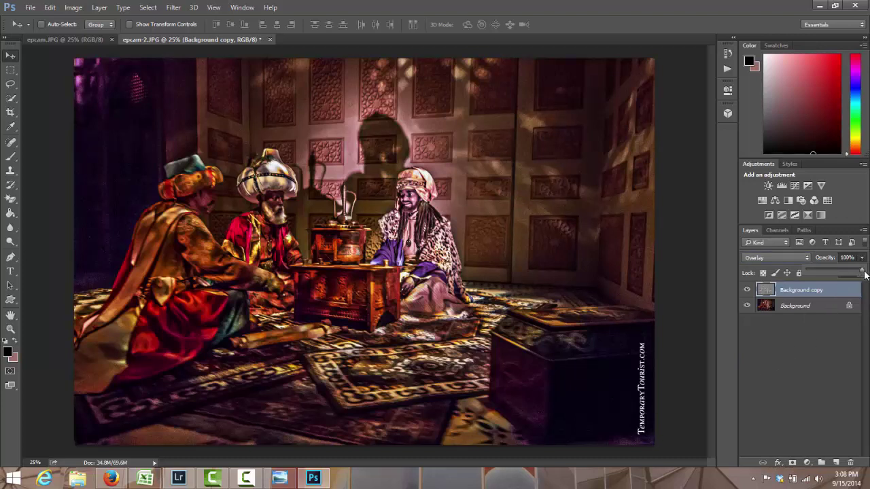
left_click_drag(834, 272, 833, 272)
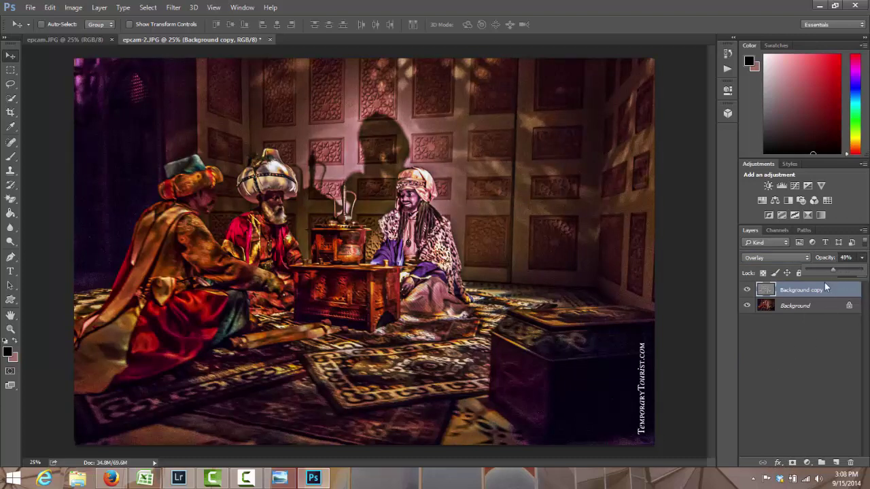
left_click(824, 282)
key("4")
key("8")
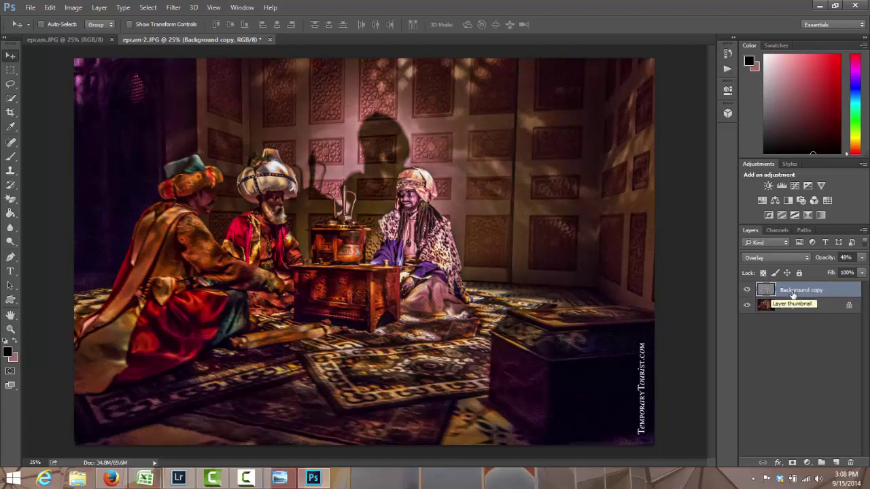
left_click(862, 258)
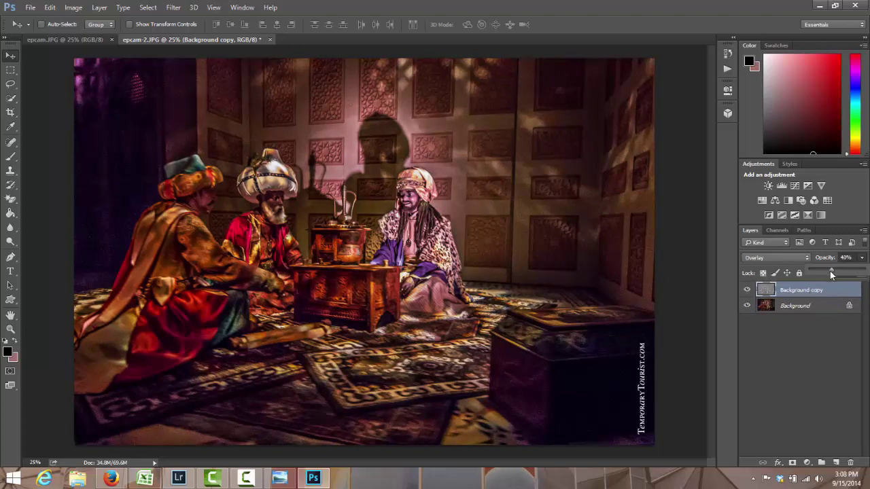
left_click(800, 385)
- Add a duplicate sharpening layer to epcam.JPG at 29% opacity, then view original IMG_6121.JPG
left_click(75, 40)
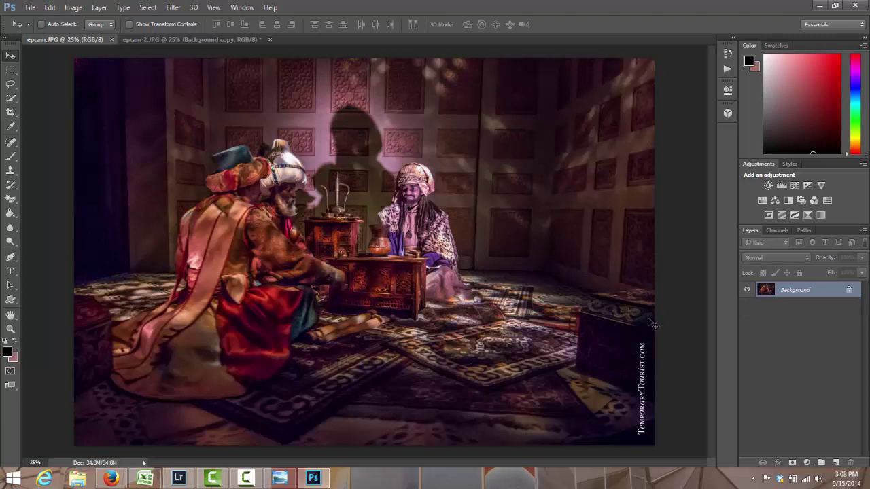
key("ctrl+j")
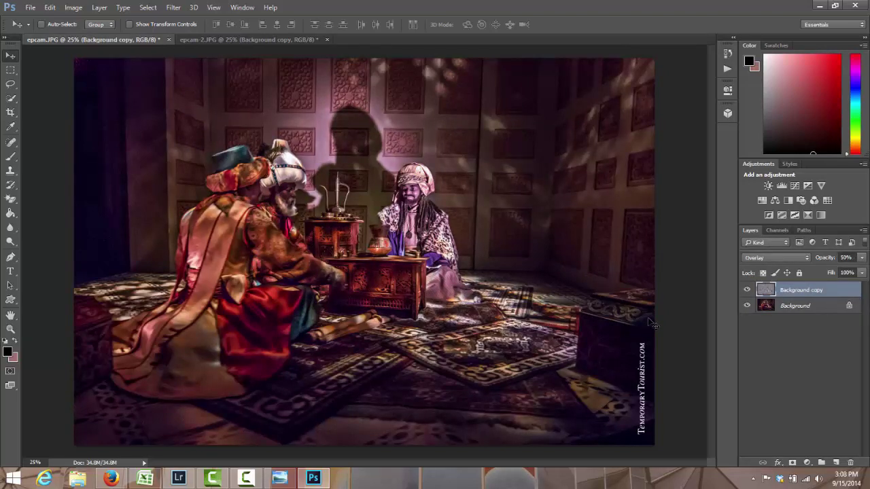
left_click(862, 258)
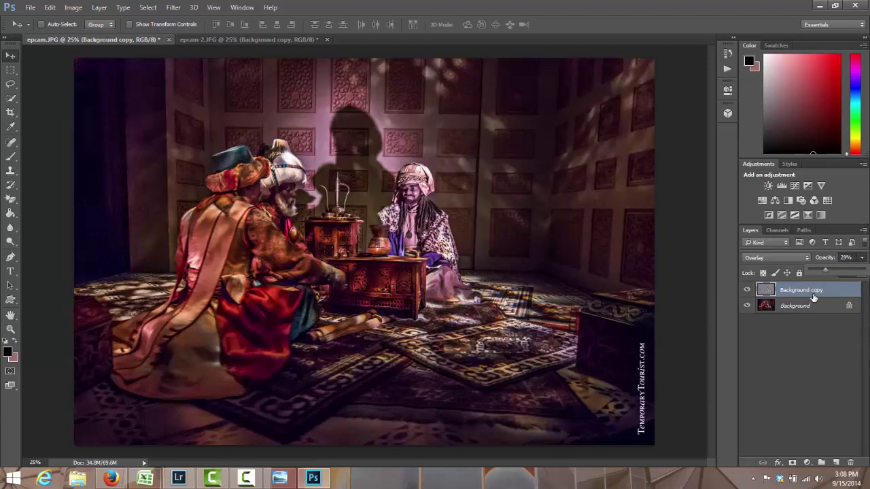
left_click(808, 325)
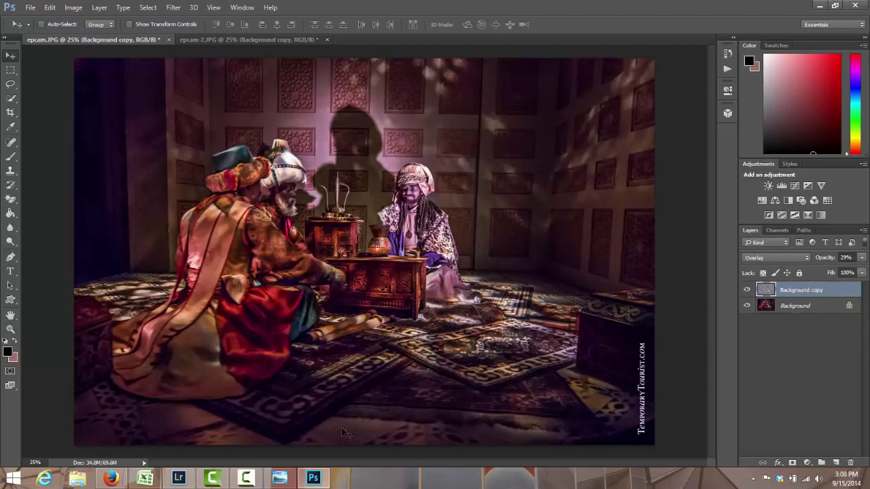
left_click(284, 481)
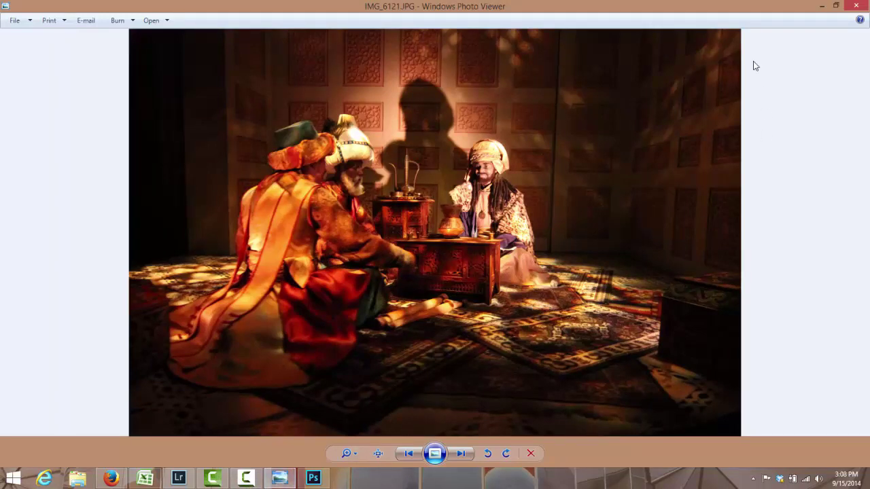
- Compare the sharpened epcam-2.JPG against the original IMG_6120 in Photo Viewer, ending on Photoshop
left_click(821, 6)
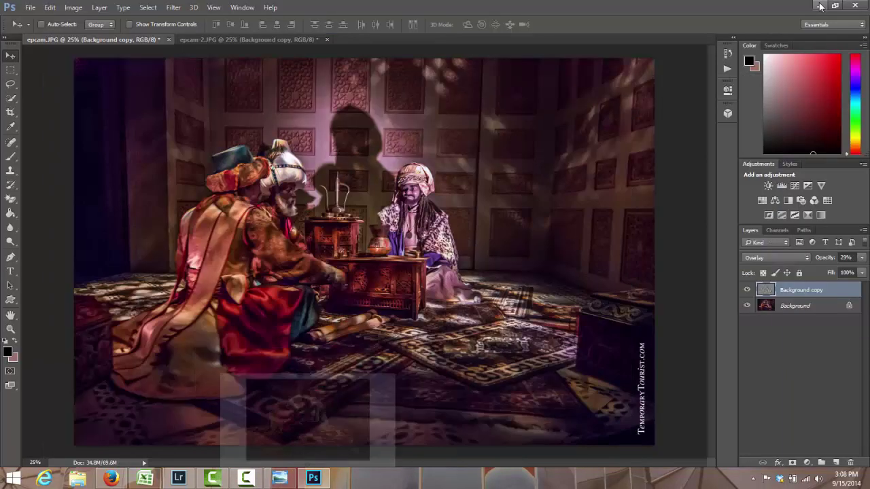
left_click(273, 42)
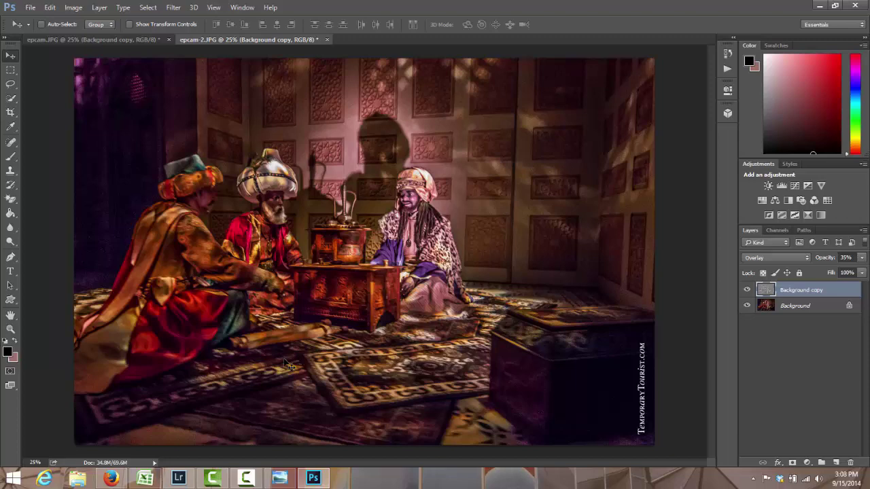
left_click(281, 480)
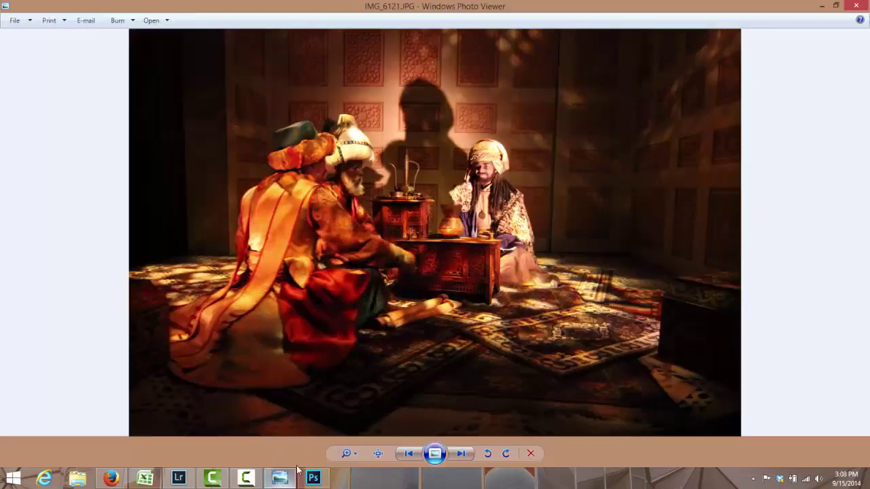
left_click(408, 454)
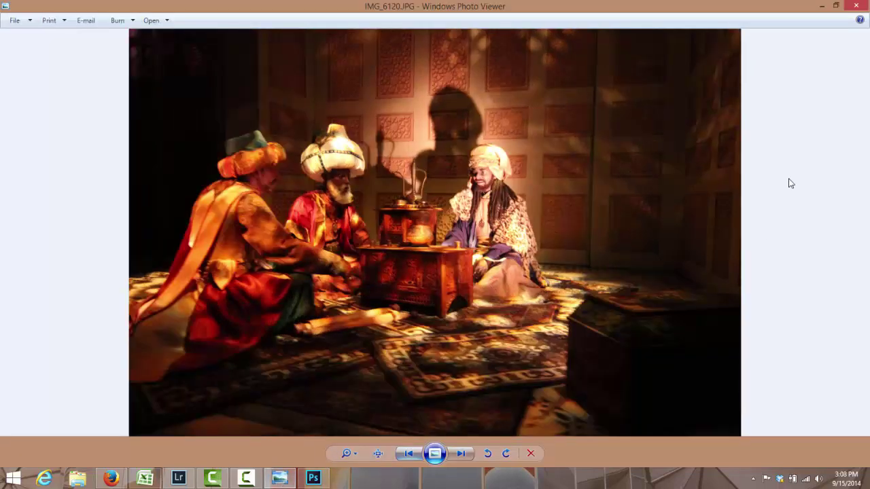
left_click(821, 6)
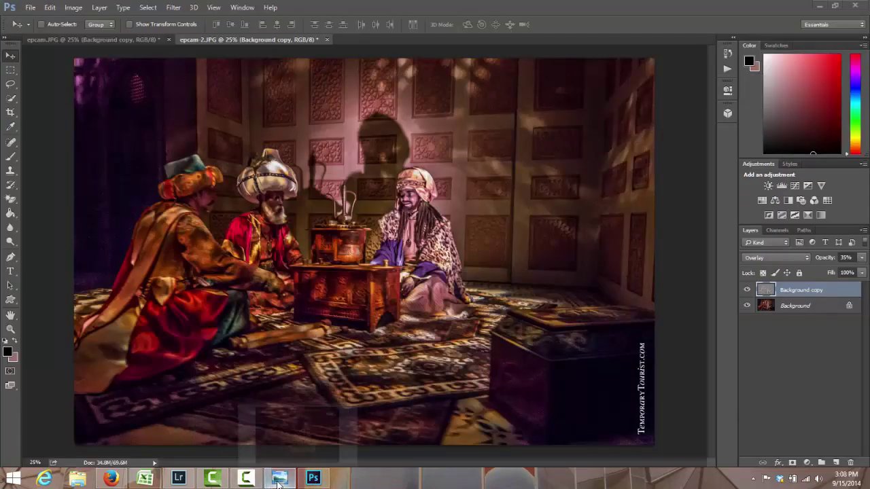
left_click(282, 481)
left_click(279, 481)
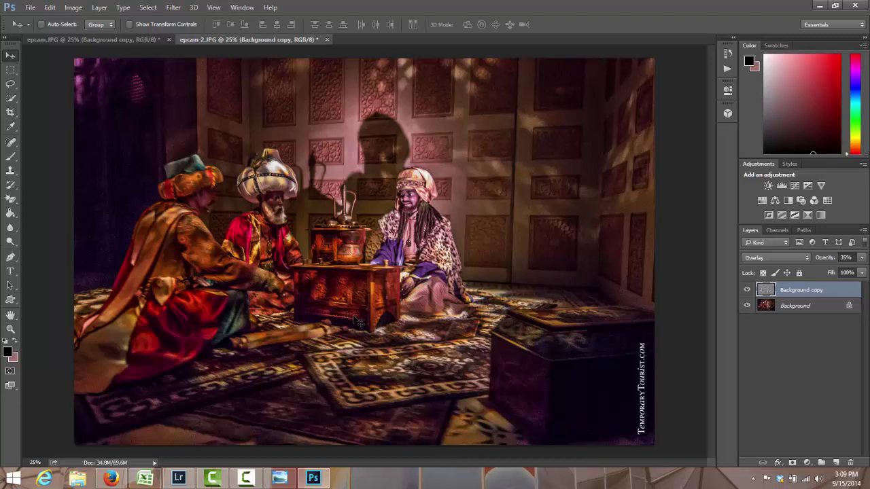
mouse_move(255, 479)
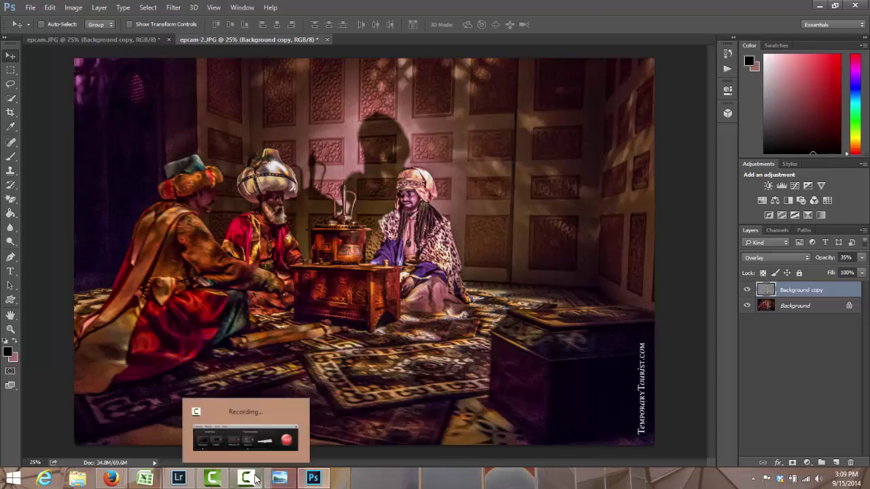